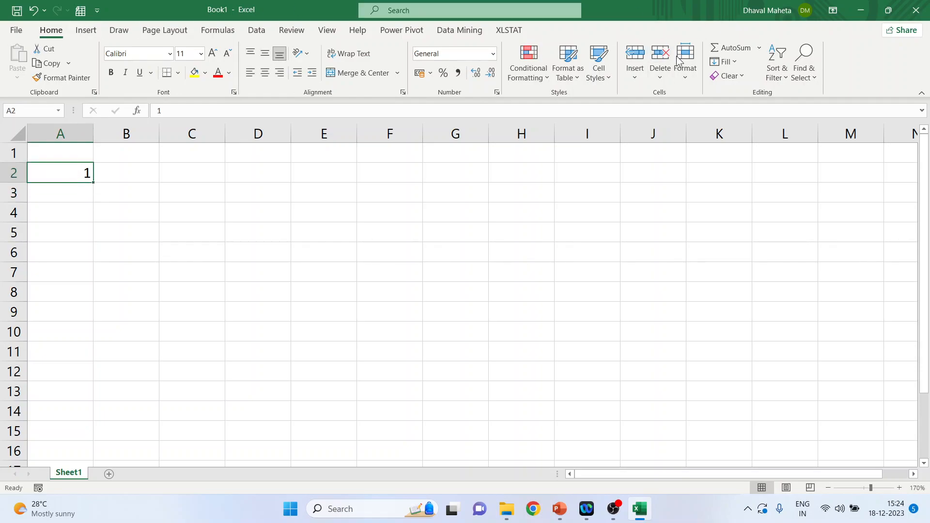
Fill column A downward from A2 with a linear series, using step value 1 and stop value 100
left_click(735, 60)
left_click(739, 164)
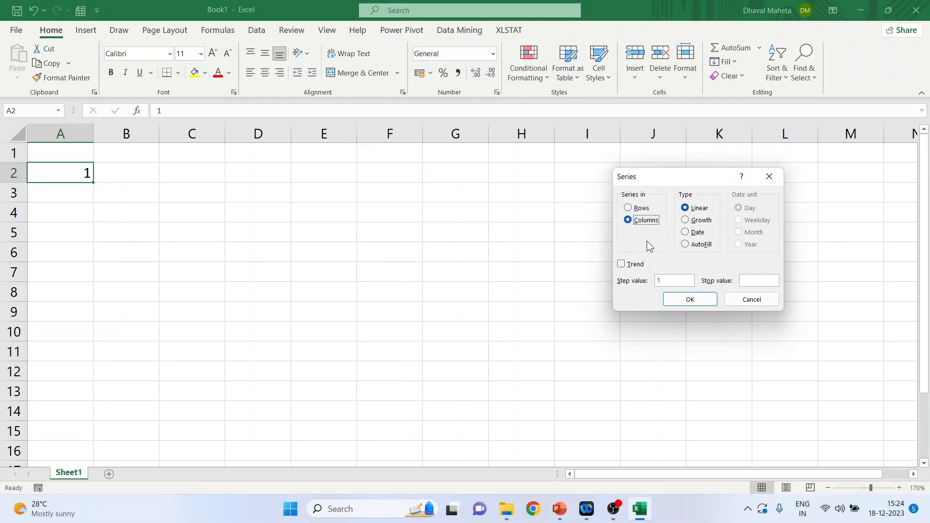
left_click(754, 282)
type("100")
left_click(679, 300)
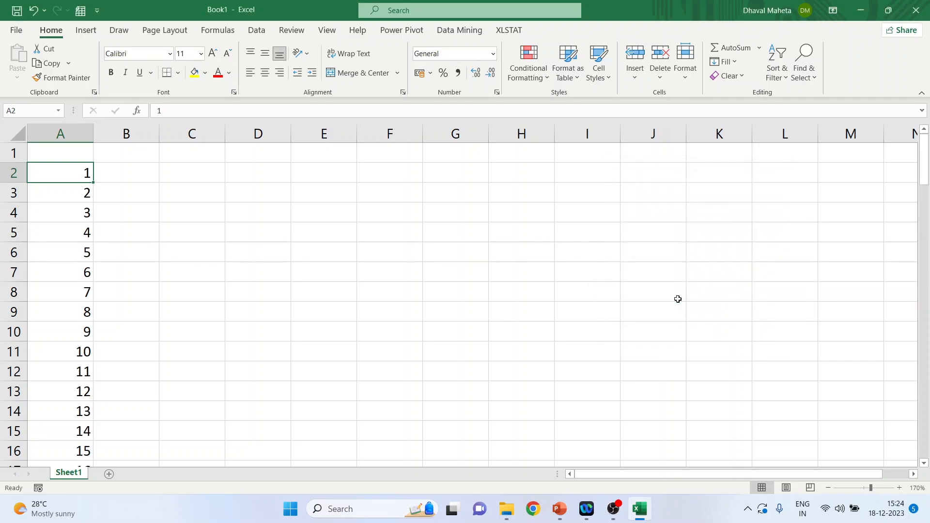
key("ctrl+minus")
left_click(734, 283)
Enter the column headers s1, s2, s3, s4 and s5 in cells B1 through F1
left_click(126, 154)
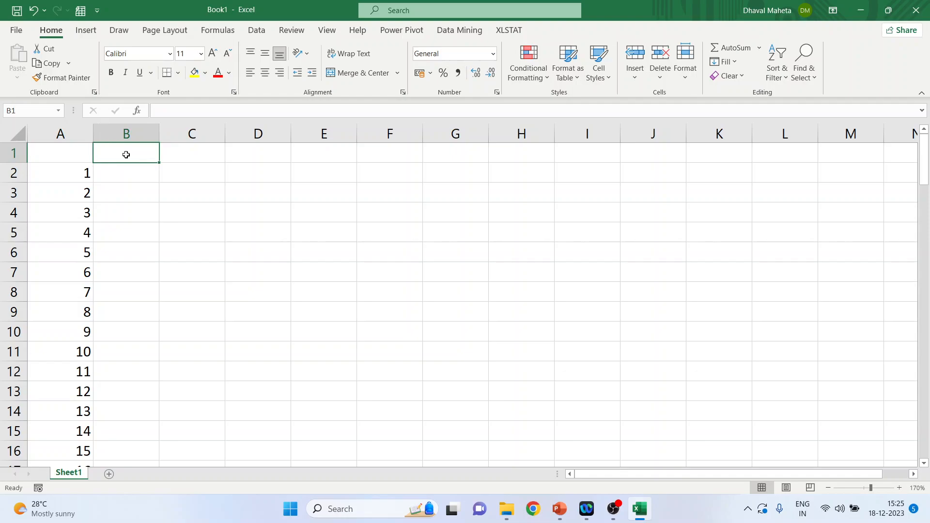
left_click(74, 155)
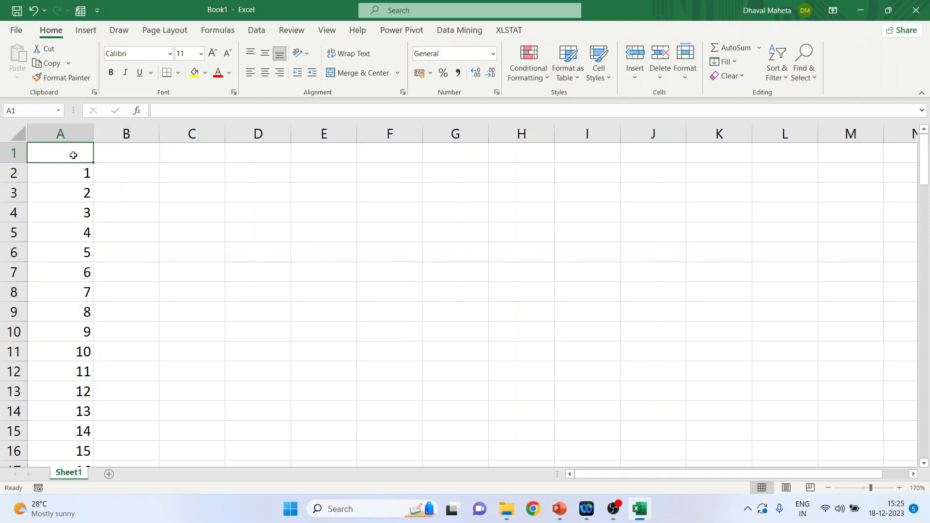
left_click(127, 154)
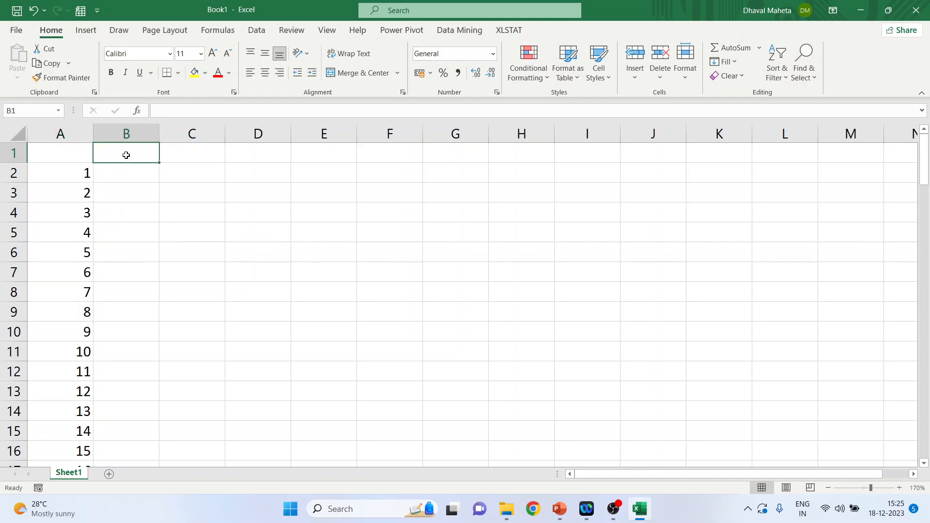
type("s1")
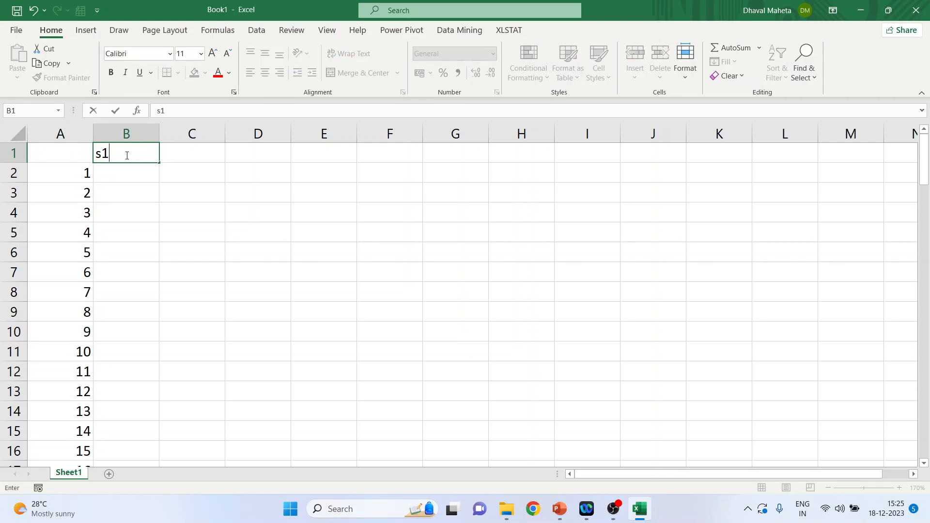
left_click(194, 154)
type("s2")
left_click(265, 149)
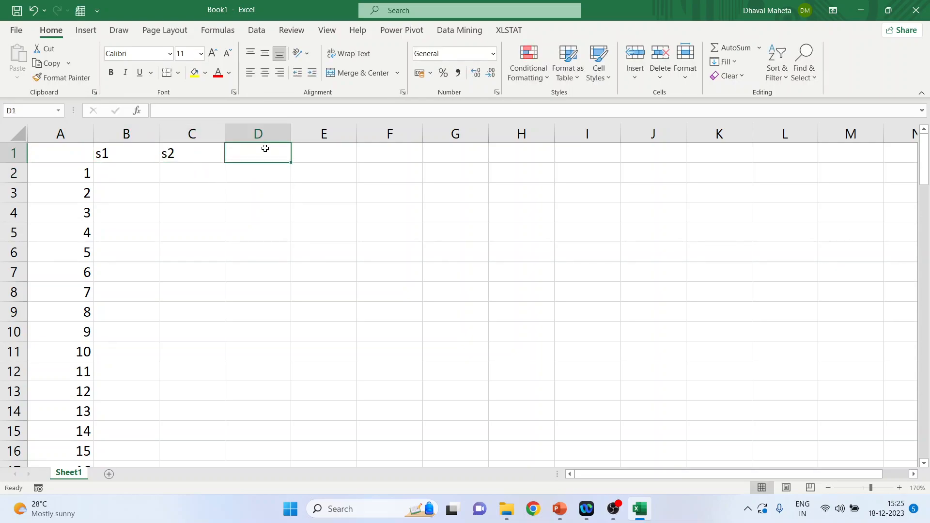
type("s3")
key("Return")
left_click(309, 155)
double_click(312, 159)
type("s4")
left_click(387, 155)
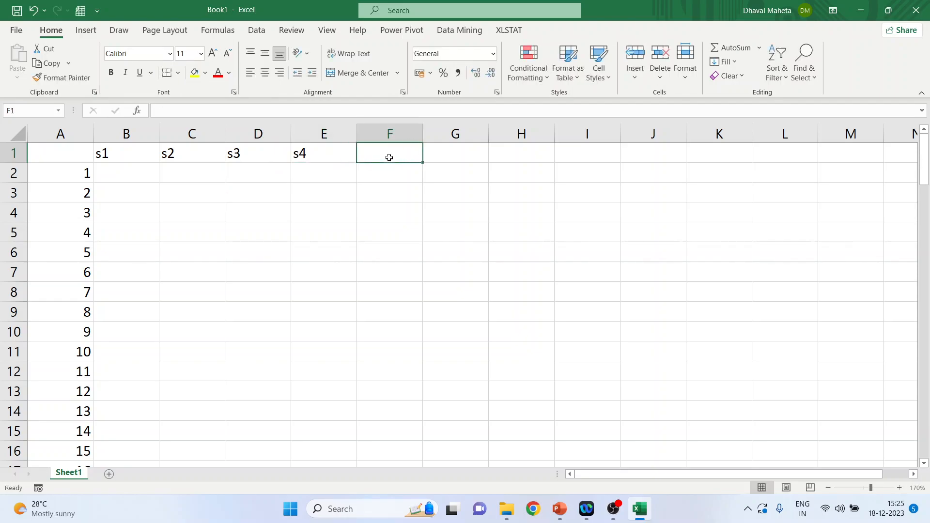
type("s5")
left_click(416, 197)
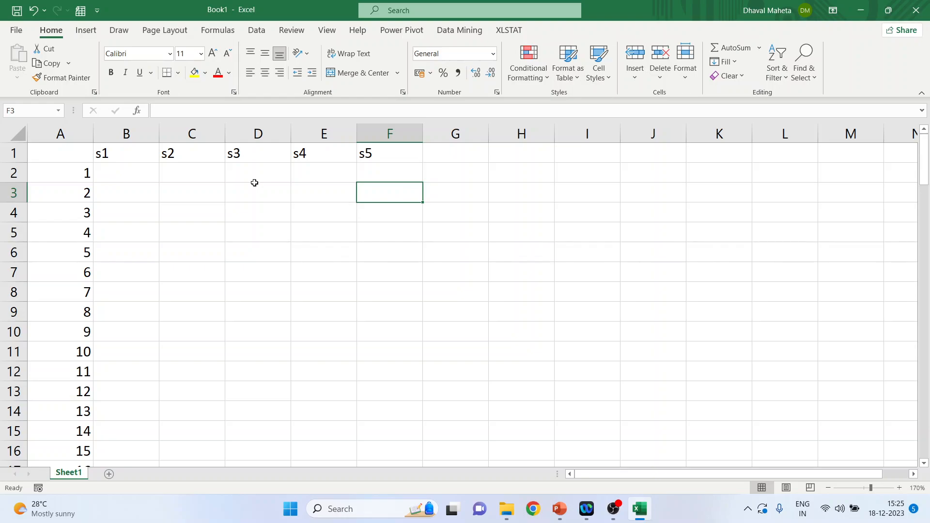
Enter a # marker in each cell from B102 to G102, just below the last numbered row
mouse_move(139, 175)
left_mouse_down()
mouse_move(191, 175)
mouse_move(323, 265)
mouse_move(338, 376)
mouse_move(415, 388)
mouse_move(393, 390)
left_mouse_up()
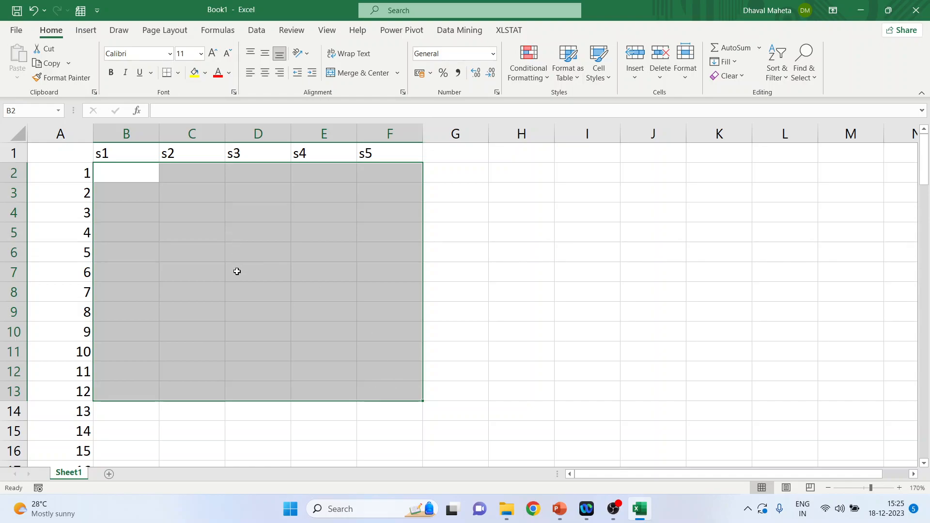
scroll(237, 271, "down", 10)
scroll(237, 271, "down", 20)
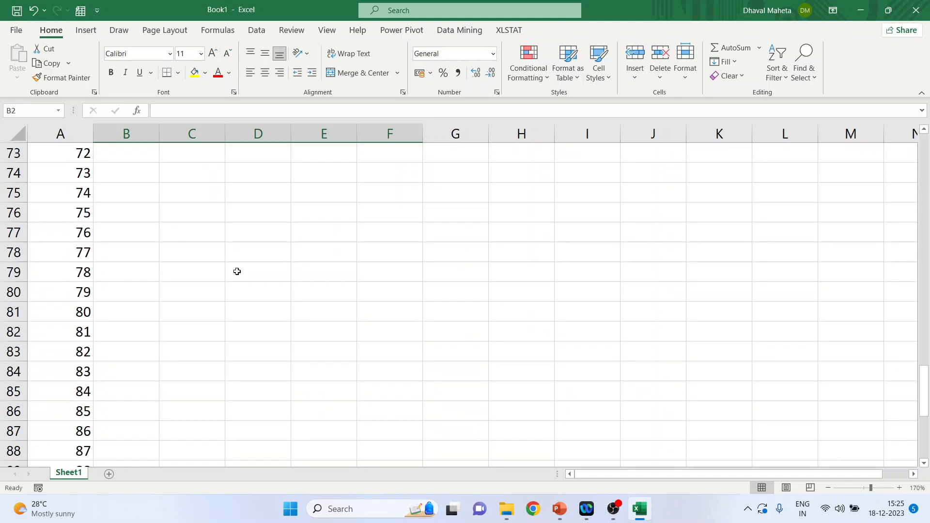
left_click(134, 200)
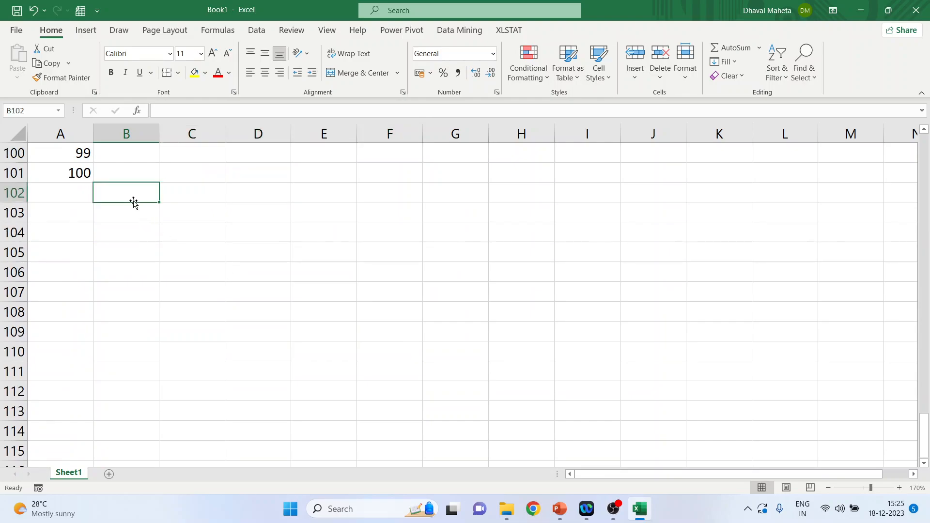
type("#")
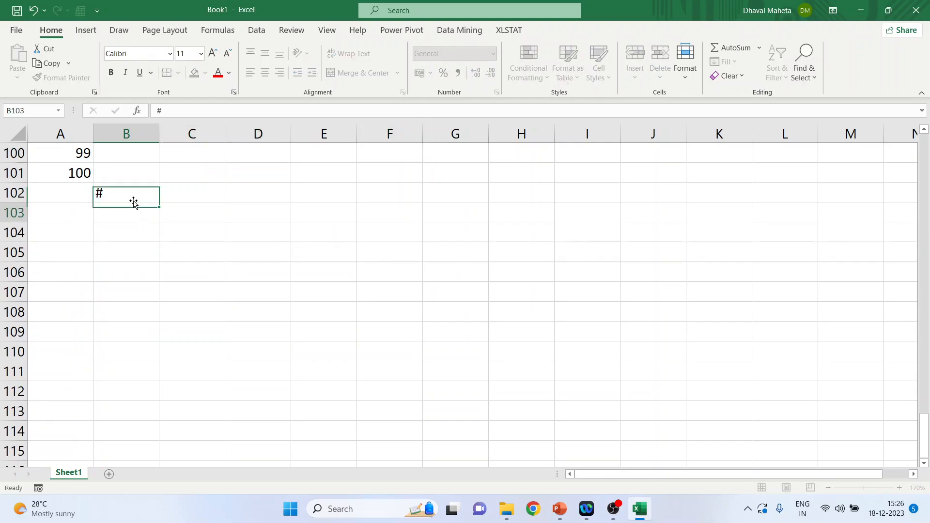
key("Tab")
type("#")
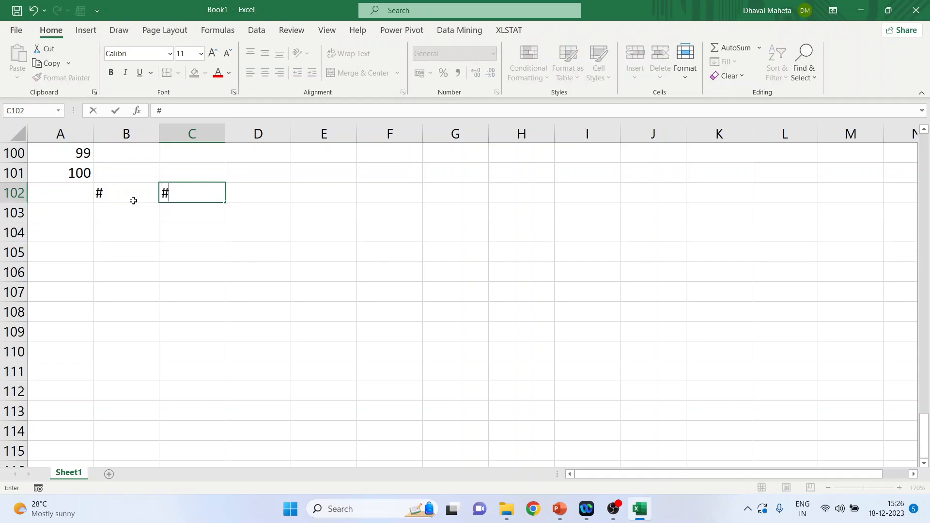
key("Return")
key("Up")
key("Right")
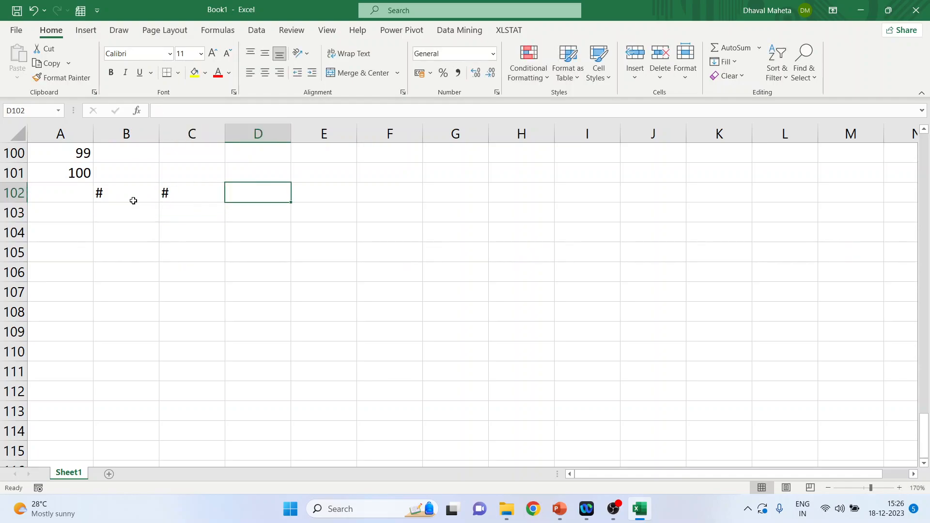
type("#")
key("Tab")
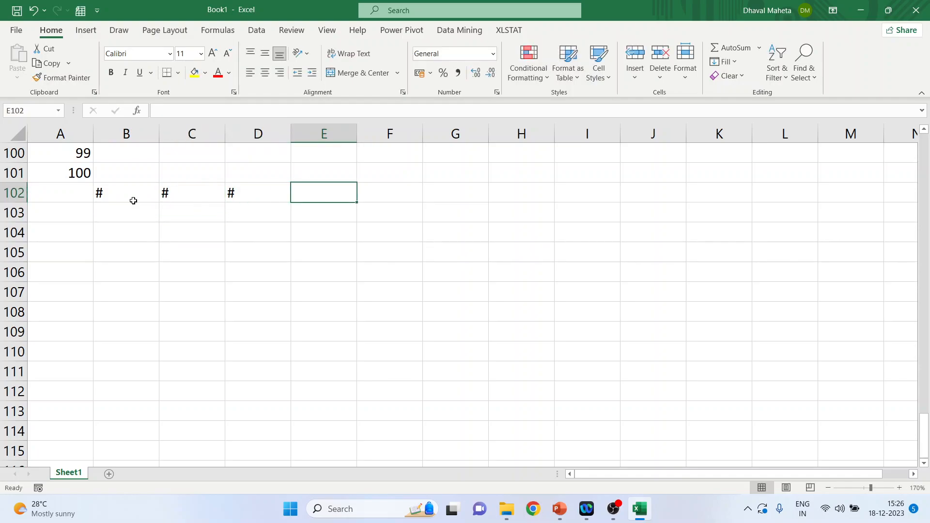
type("#")
key("Tab")
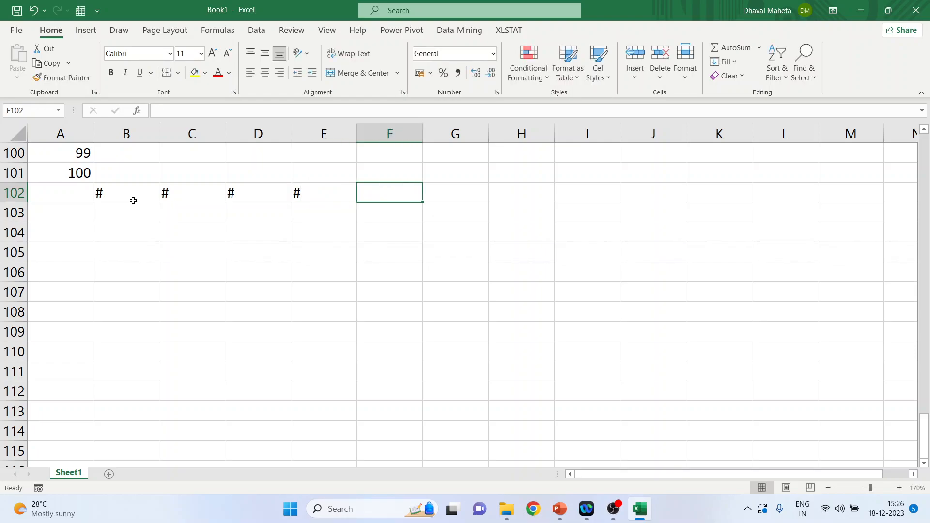
type("#")
key("Tab")
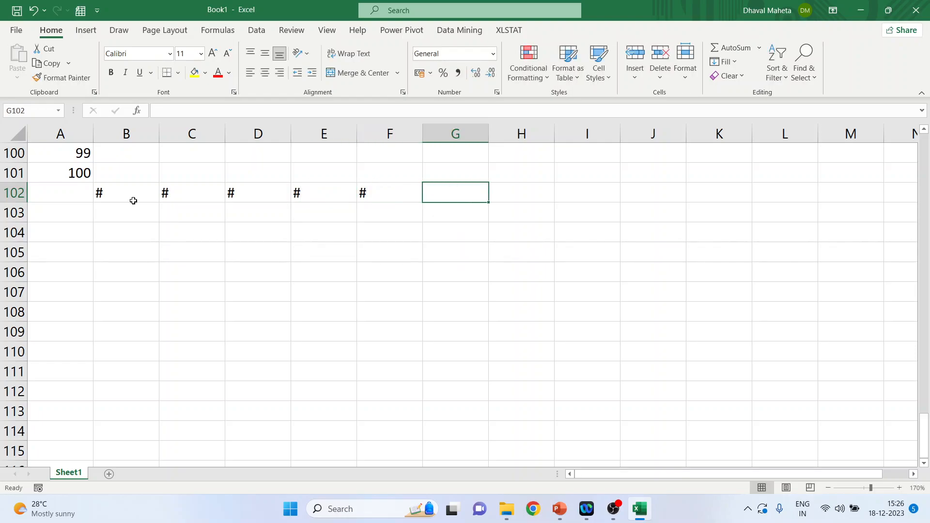
type("#")
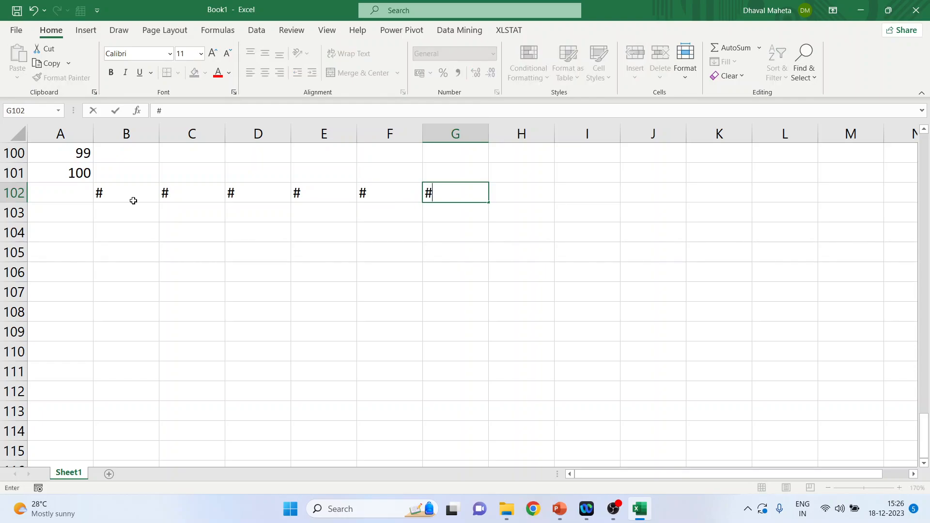
key("Down")
Select cells B2 to F2, the first answer row beneath headers s1 to s5
scroll(133, 201, "up", 20)
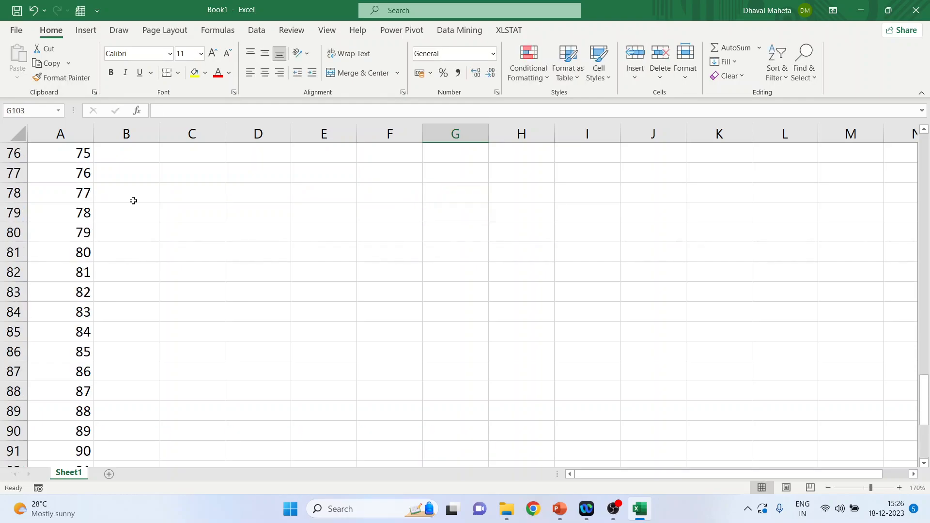
left_click(133, 200)
left_click(135, 178)
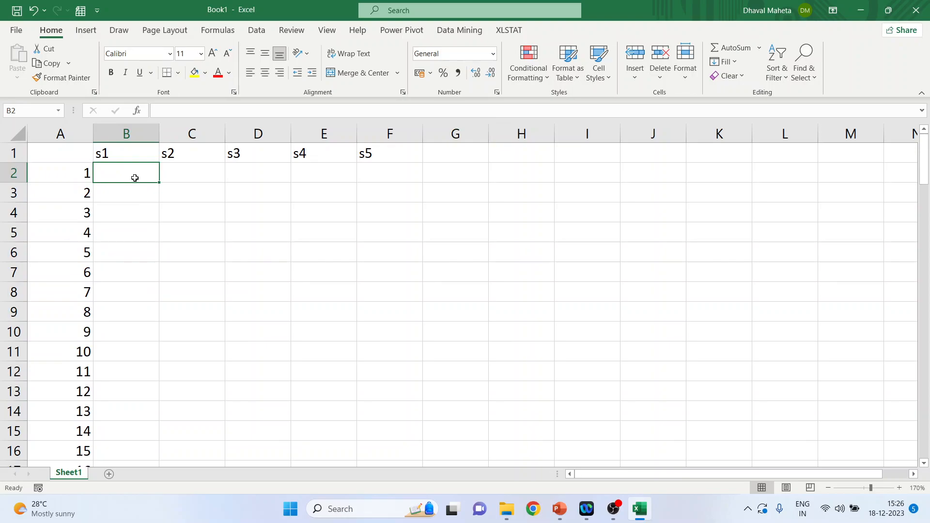
key("ctrl+shift+Right")
key("shift+Left")
key("shift+Left")
key("shift+Left")
key("shift+Left")
key("shift+Left")
key("shift+Left")
key("shift+Left")
key("shift+Left")
key("shift+Left")
key("shift+Left")
key("shift+Left")
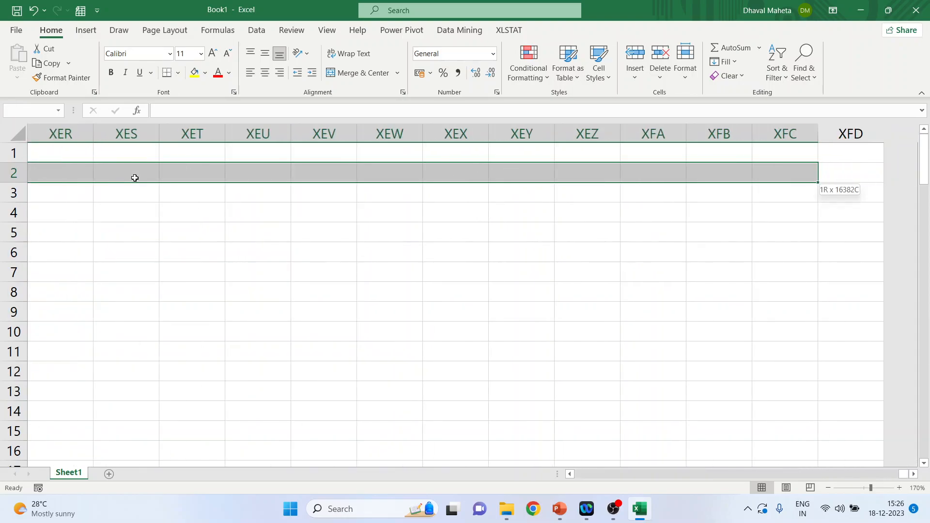
key("shift+Left")
key("shift+Left")
key("shift+Left")
key("shift+Left")
key("shift+Left")
key("shift+Left")
key("shift+Left")
key("shift+Left")
key("shift+Left")
key("shift+Left")
key("shift+Left")
key("shift+Left")
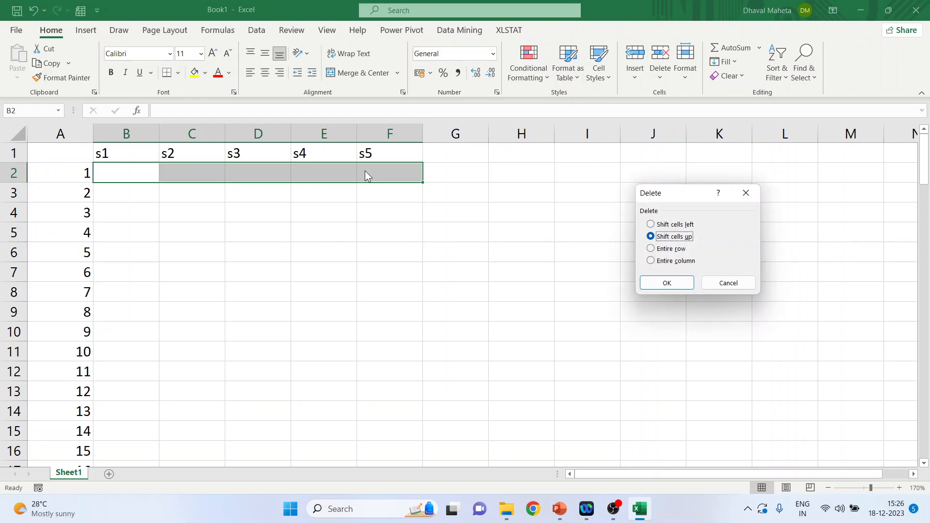
left_click(707, 284)
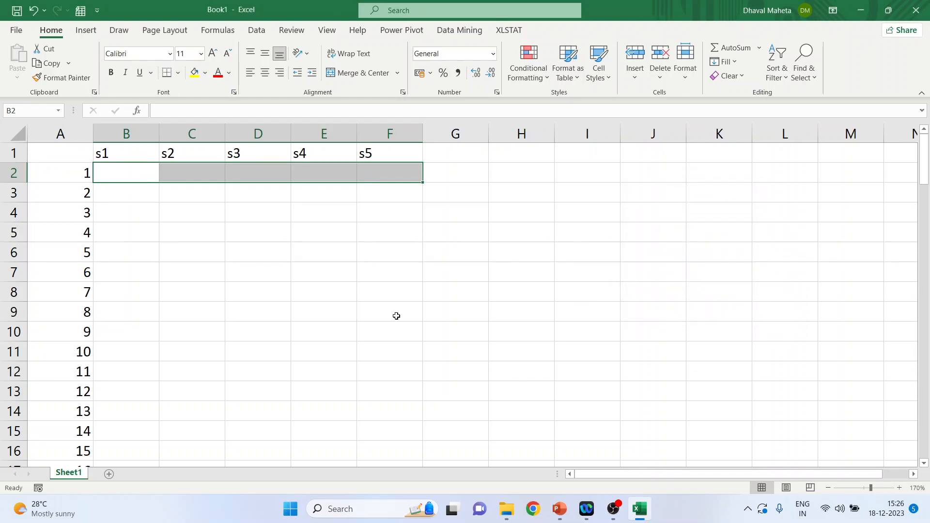
Extend the selection down to row 101 and set its data validation to whole numbers between 1 and 5
key("ctrl+shift+Down")
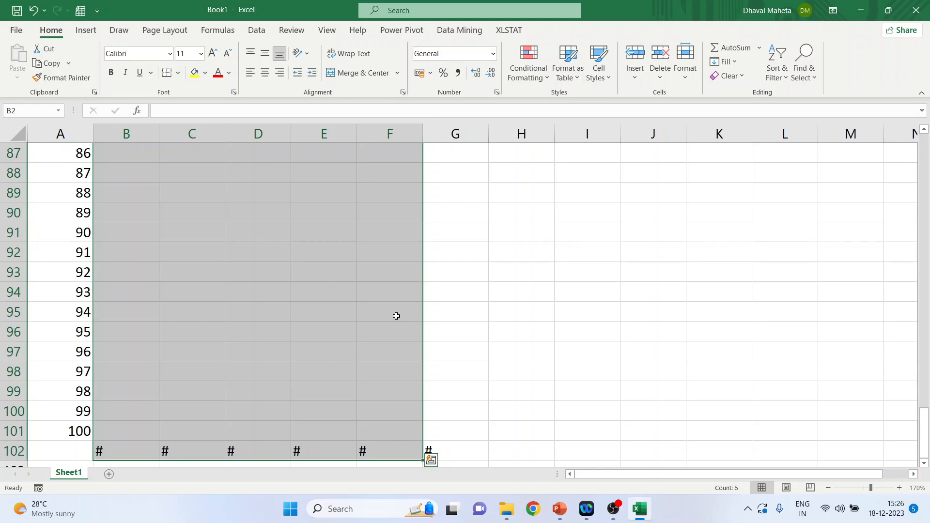
key("shift+Up")
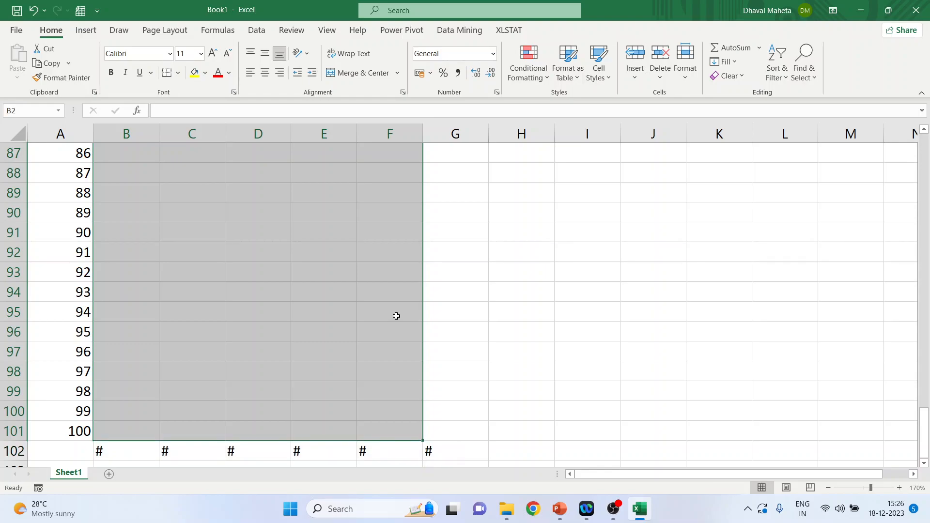
left_click(257, 30)
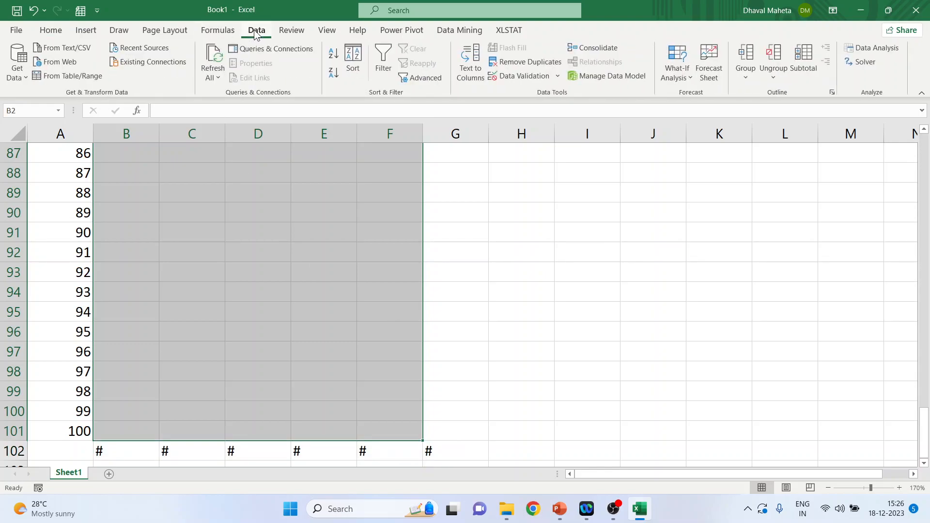
left_click(524, 78)
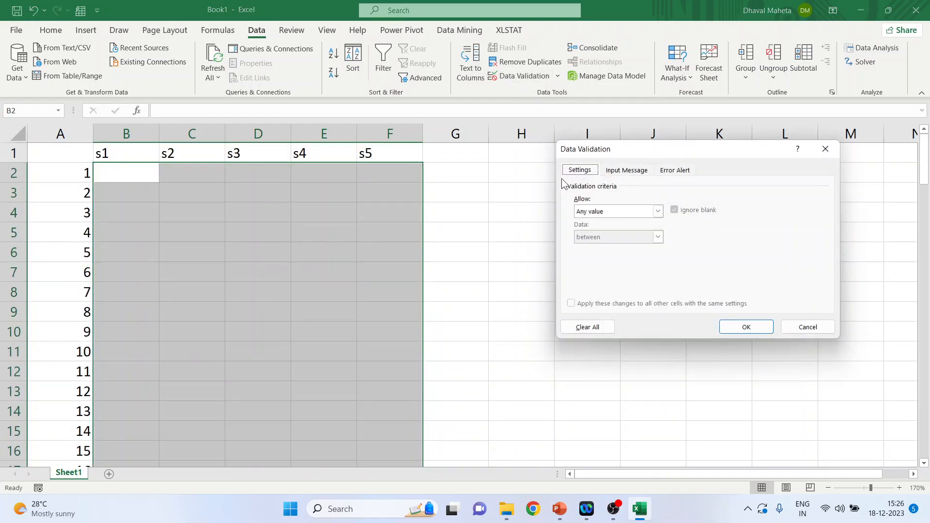
left_click(658, 213)
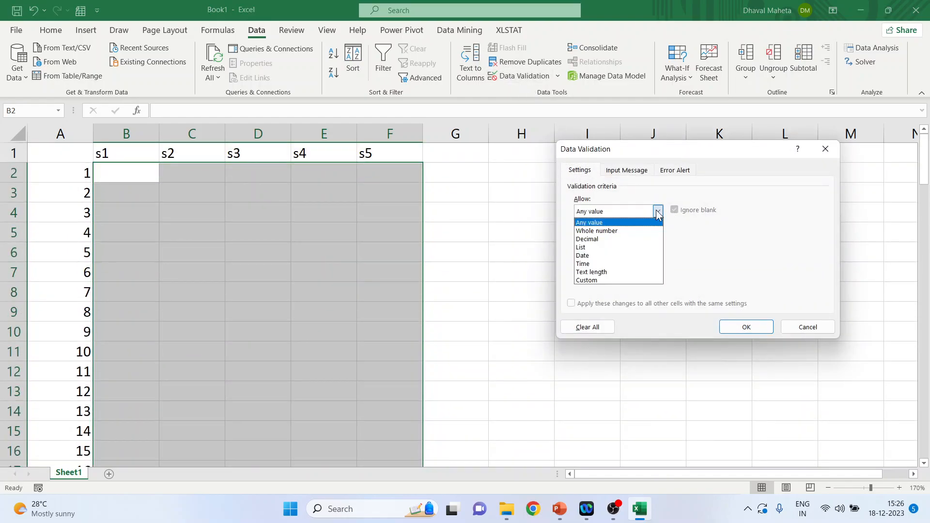
left_click(630, 235)
left_click(604, 264)
type("1")
left_click(600, 286)
type("5")
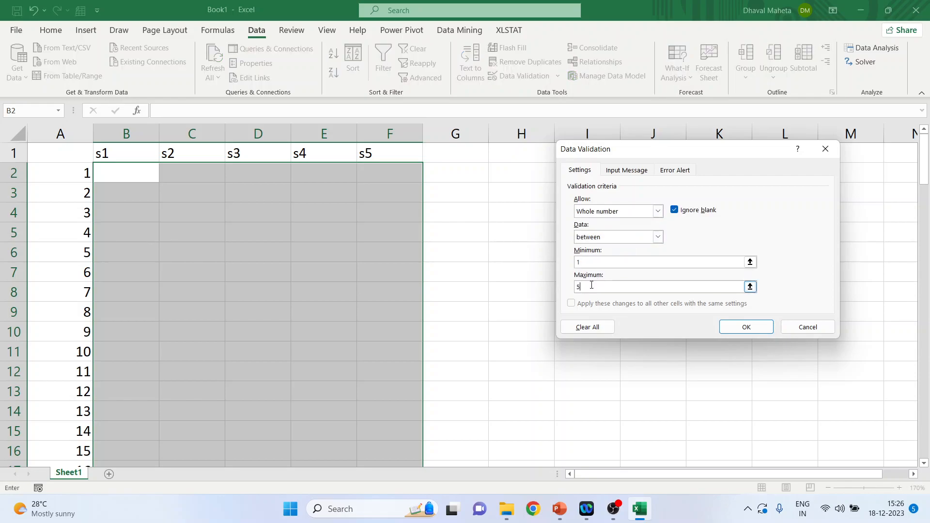
Add a validation input message listing 1=Strongly Disagree, 2=Disagree, 3=Neutral, 4=Agree and 5=Strongly Agree on separate lines
left_click(626, 170)
left_click(596, 255)
type("1=Strongly Disagree ")
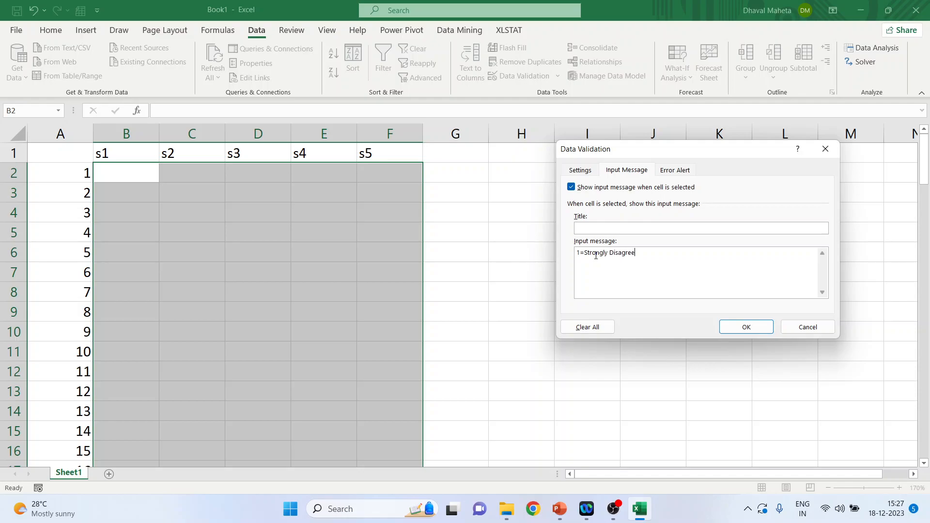
type("2=Disagree 3+")
key("BackSpace")
type("=")
type("Nuetral")
key("BackSpace")
key("BackSpace")
key("BackSpace")
key("BackSpace")
key("BackSpace")
type("eutral")
key("Return")
type("4")
type("=")
type("Agree ")
type("5=Strongly A")
type("gree")
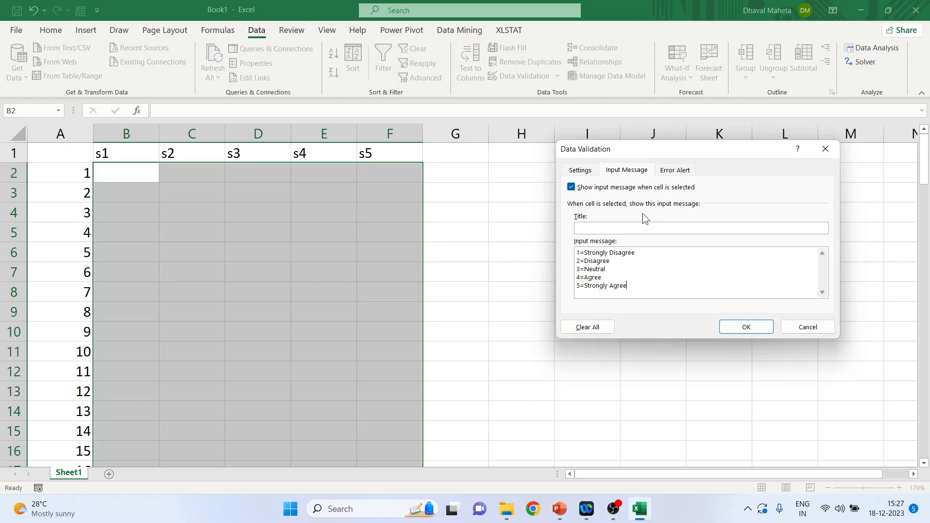
Set the validation error message to "ooops........you have entered wrong digit" and apply the validation rule
left_click(676, 170)
left_click(698, 261)
type("oo")
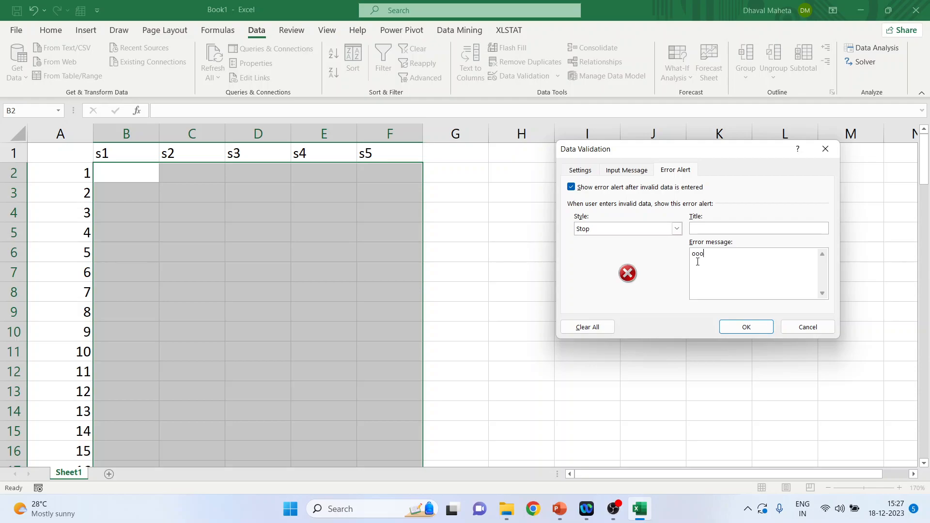
type("ps........you have entered wrong digit")
left_click(732, 327)
Enter the response 1 in cell B2 for the first respondent under s1
left_click(127, 168)
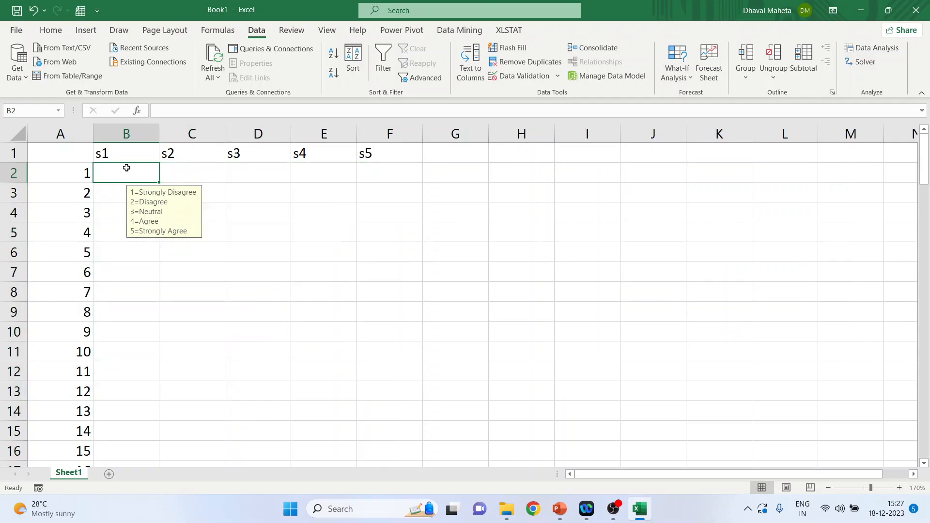
type("1")
key("Return")
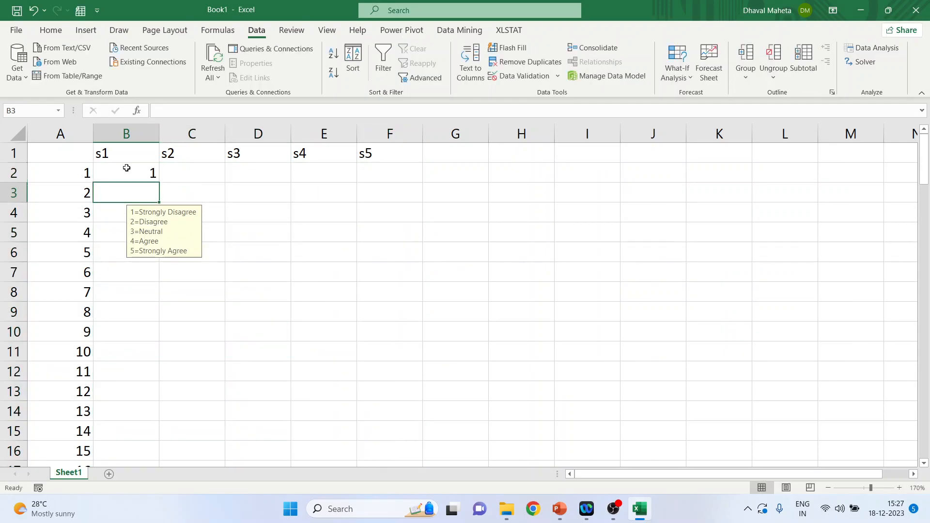
Enter the second respondent's answers in row 3: 2 for s1, 4 for s2 and 5 for s3
type("2")
key("Tab")
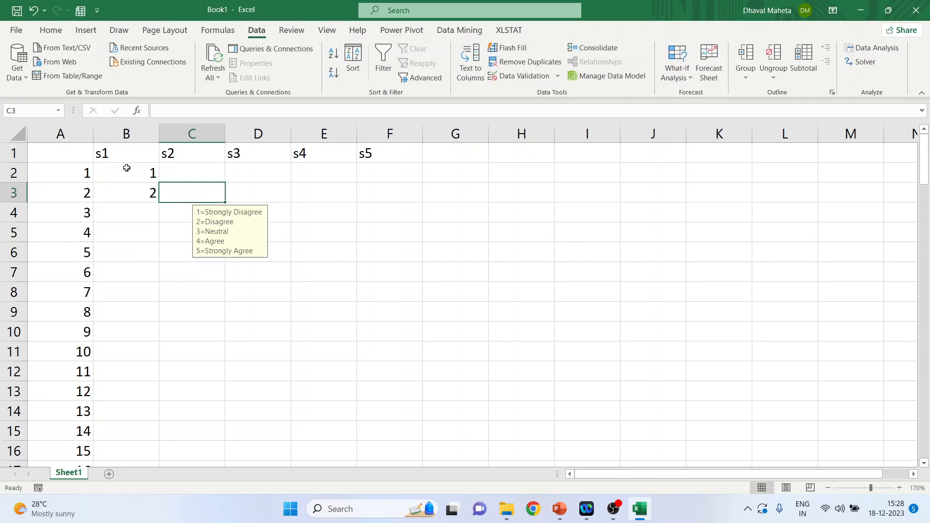
type("4")
key("Tab")
type("5")
key("Tab")
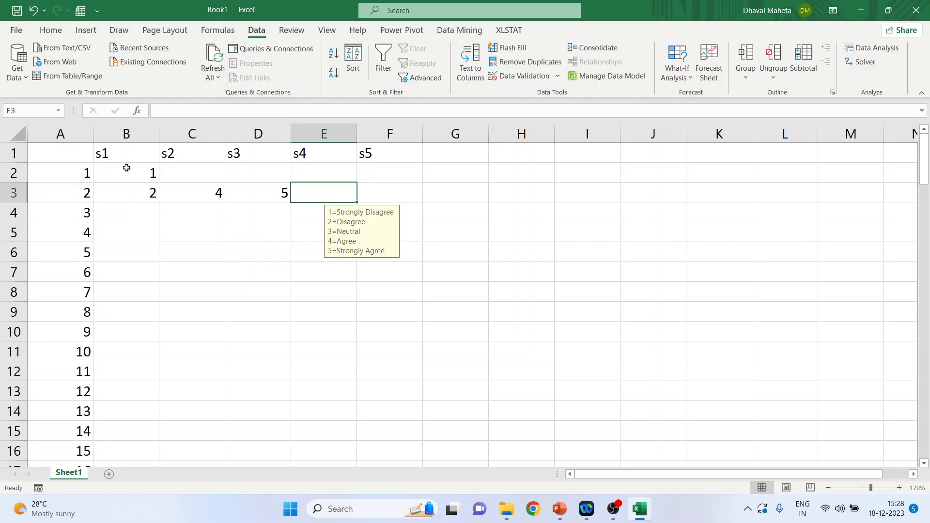
Try to enter the out-of-range response 6 in cell E3 under s4, and cancel the entry
type("6")
key("Return")
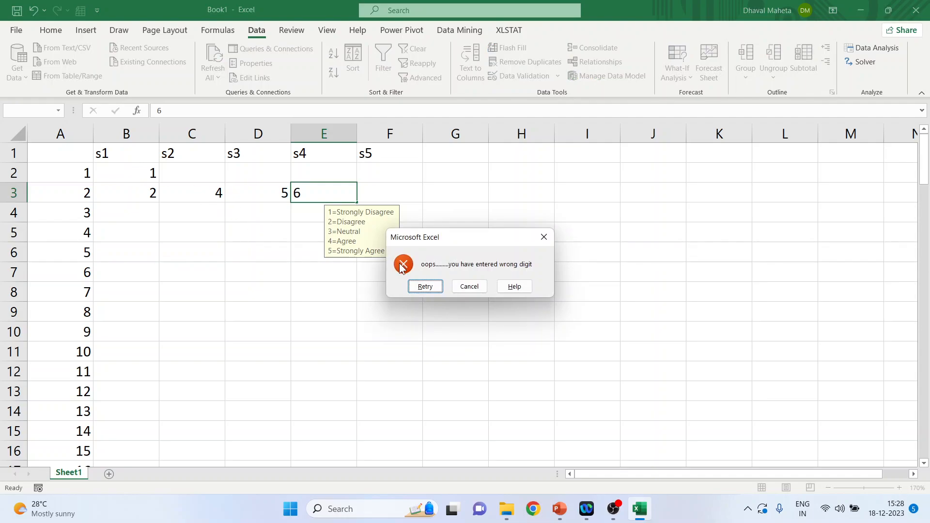
left_click(468, 287)
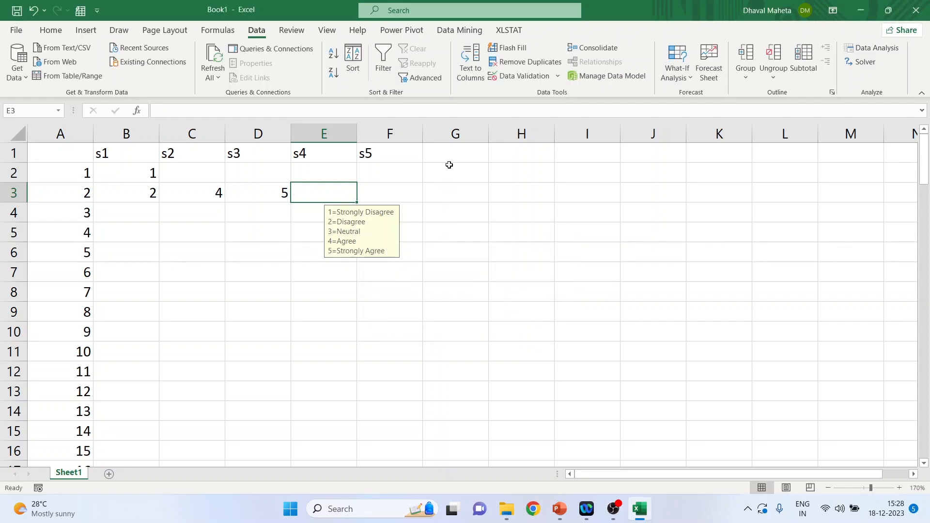
Add the column heading "Gender" in cell G1
left_click(448, 154)
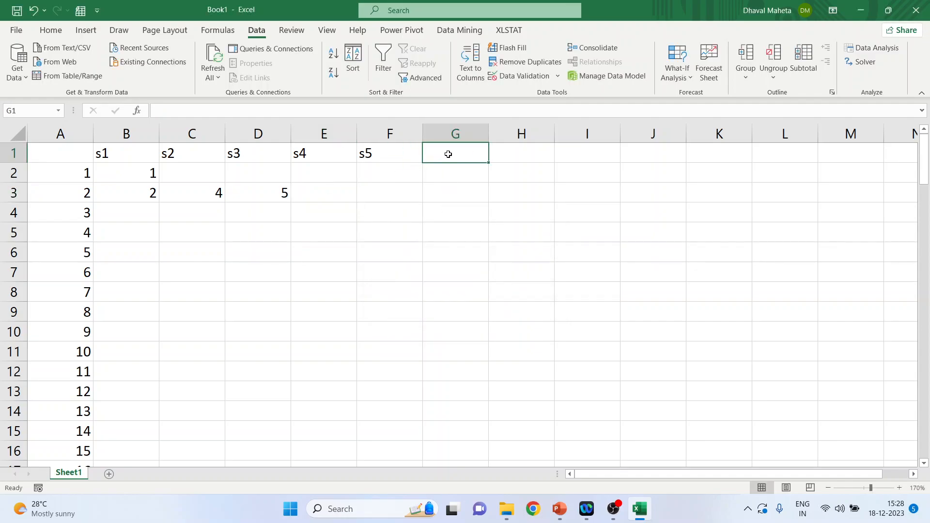
type("Gender")
key("Return")
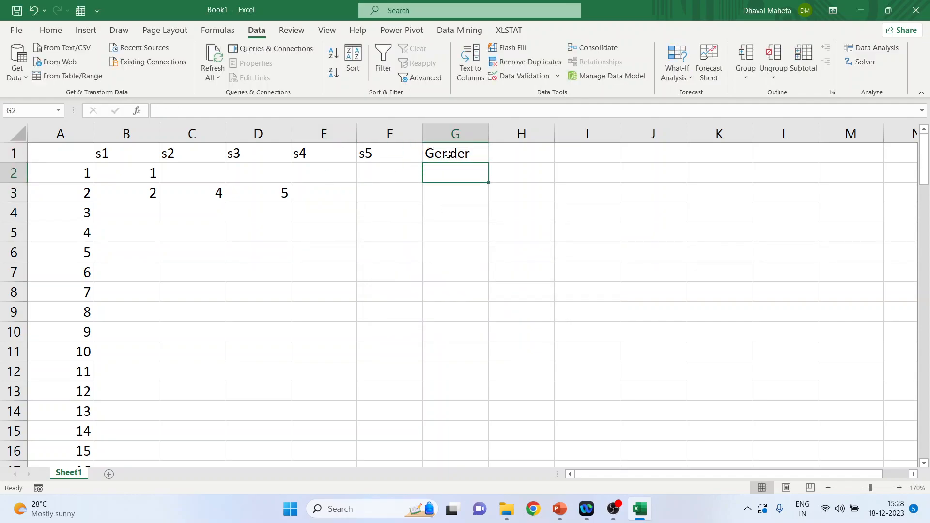
Set the data validation of the Gender cells G2 to G101 to whole numbers between 0 and 1
key("ctrl+shift+Down")
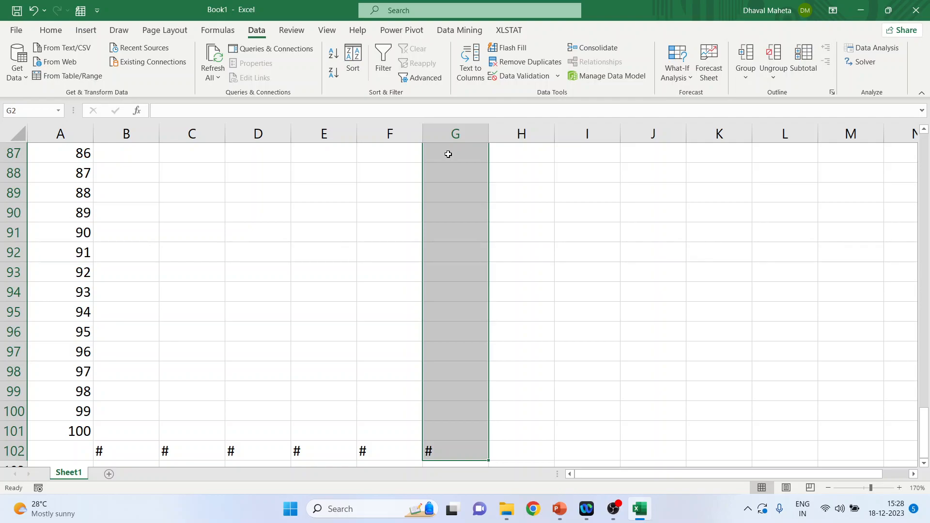
key("shift+Up")
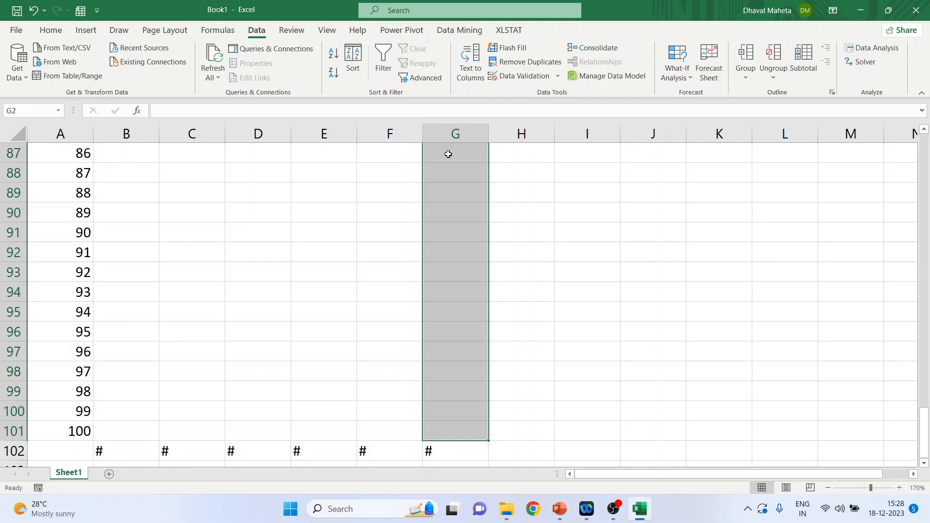
left_click(509, 77)
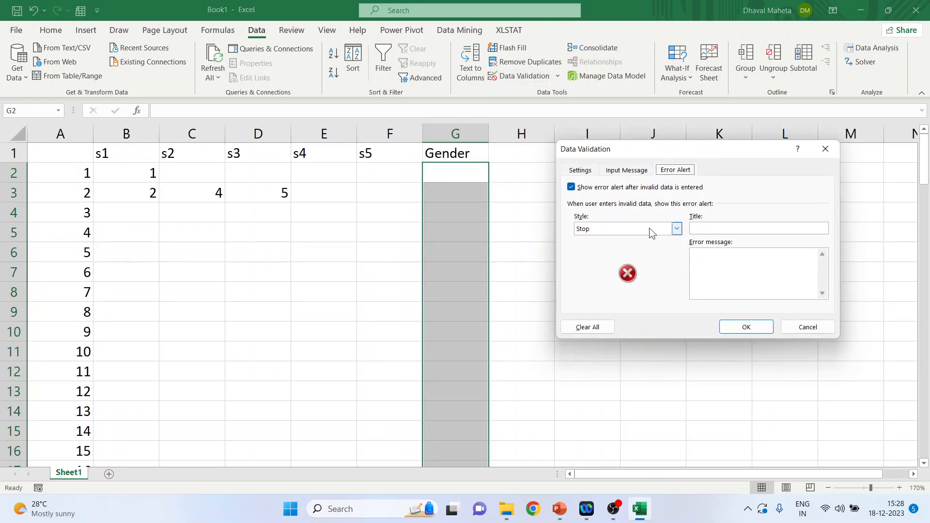
left_click(580, 170)
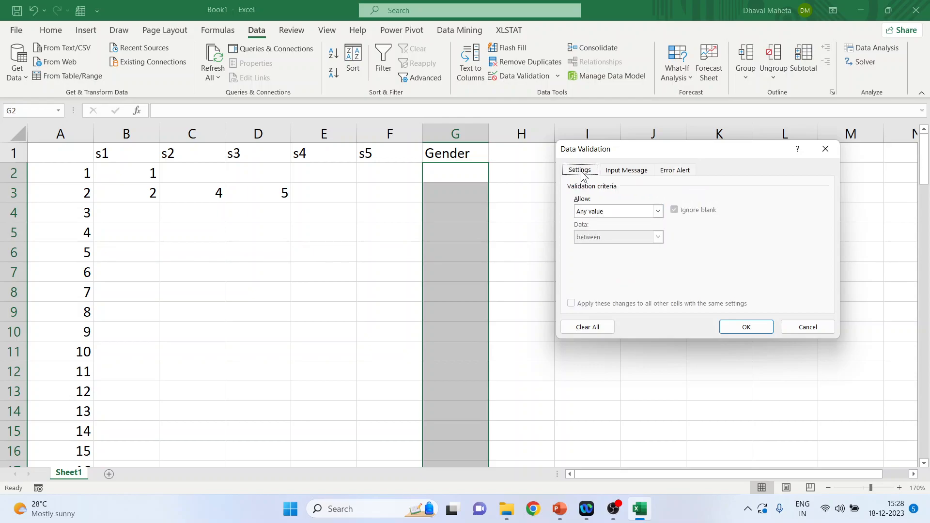
left_click(659, 211)
left_click(630, 231)
left_click(606, 262)
type("0")
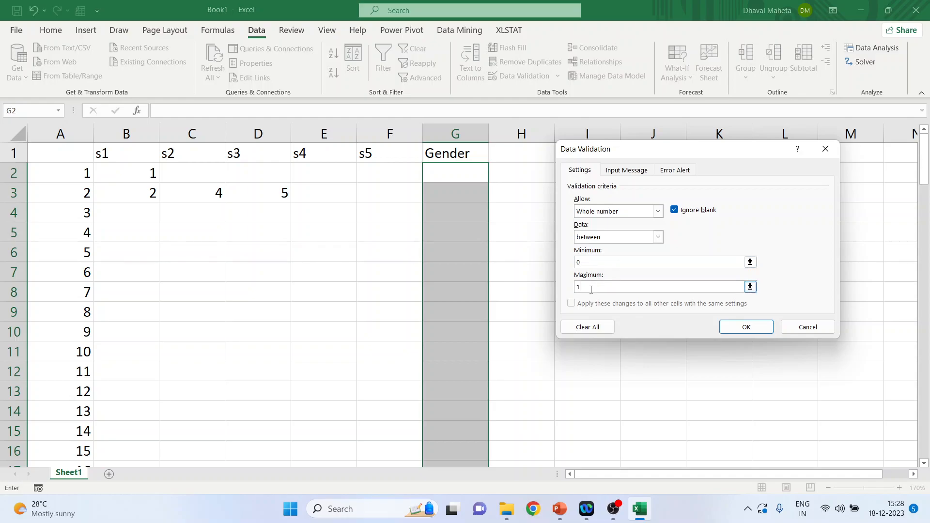
Add a validation input message for Gender listing 1=Male and 0=Female on separate lines
left_click(644, 174)
left_click(596, 256)
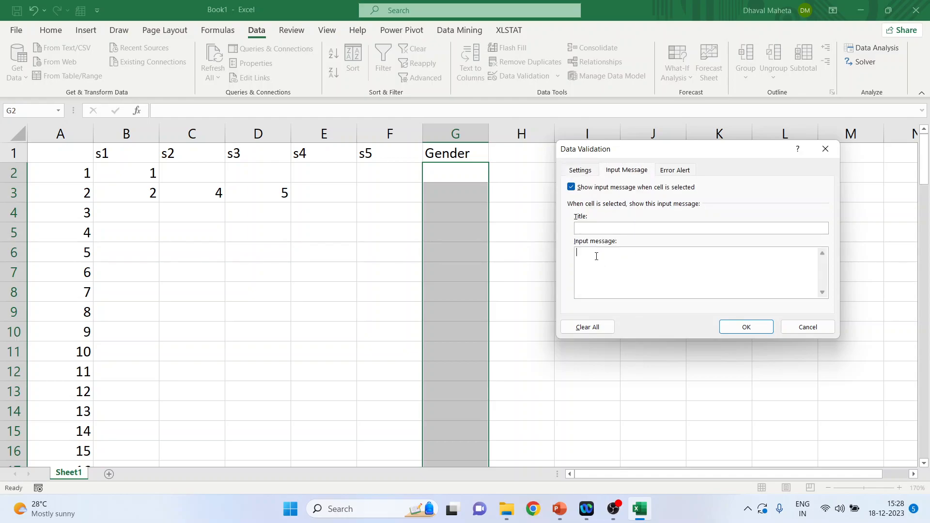
type("1=")
type("Male ")
type("0")
type("=Female")
Set the Gender error message to "Wrong Data.....Pls check" and apply the validation rule
left_click(675, 170)
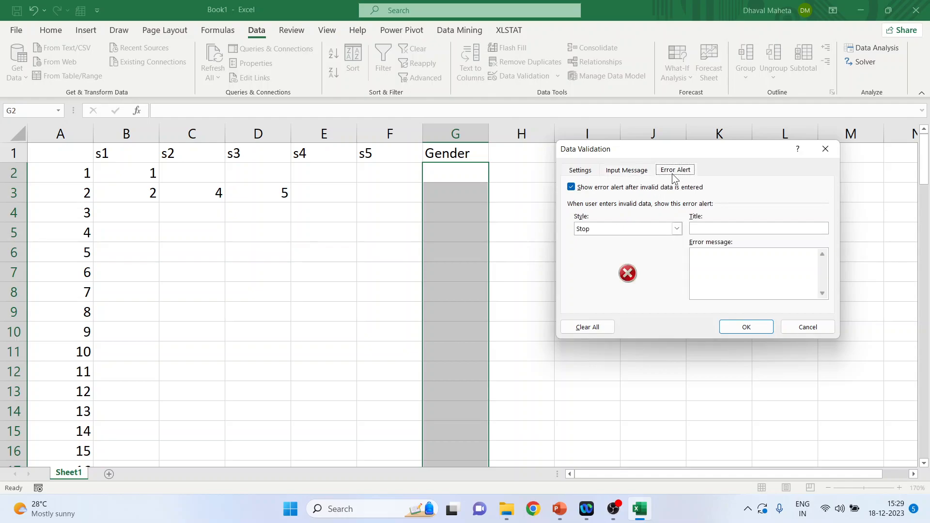
left_click(723, 256)
type("Wrong Data.....Pls check")
left_click(746, 327)
Enter the Gender codes 0 in G2 and 1 in G3, and try the out-of-range code 2 in G4
left_click(467, 169)
type("0")
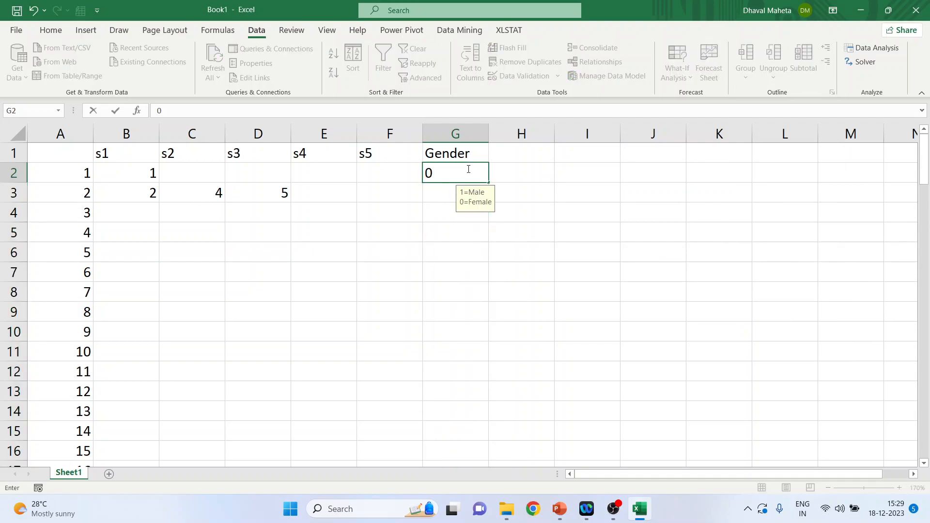
key("Return")
type("1")
key("Return")
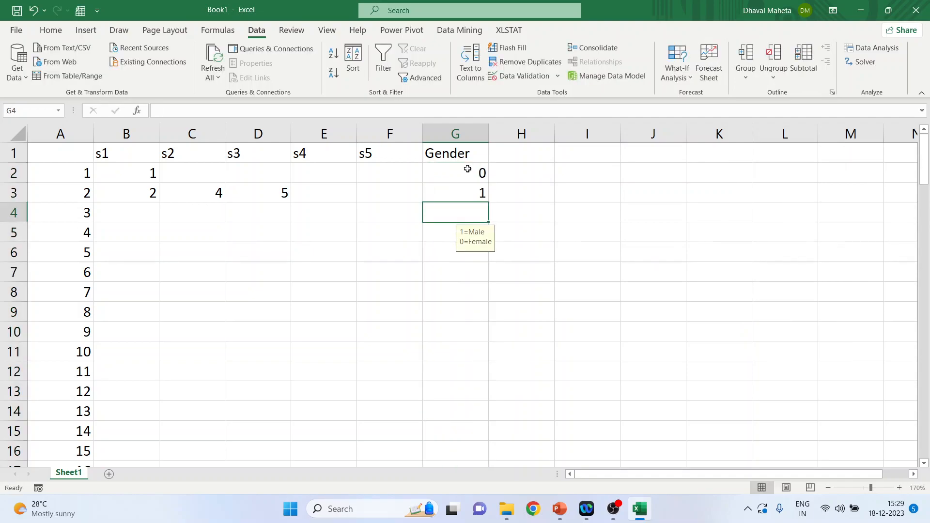
type("2")
key("Return")
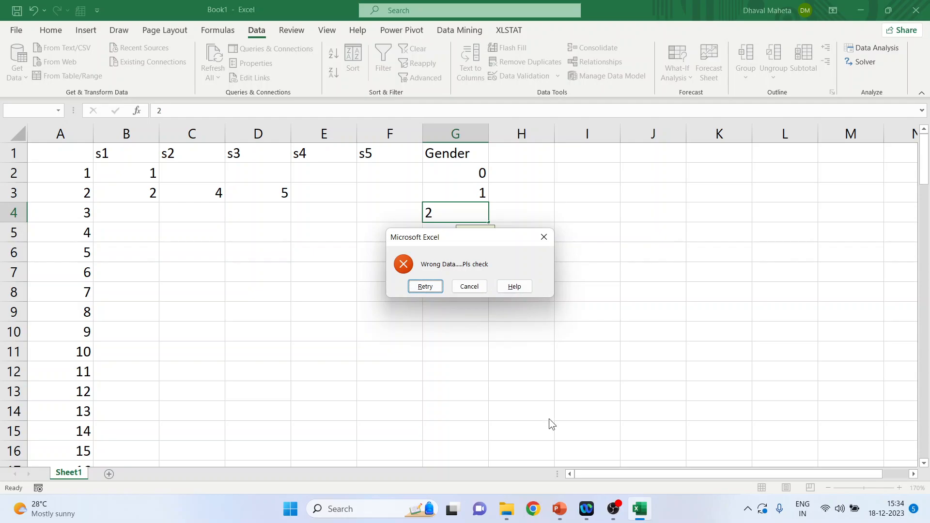
Switch to the "Youtube templates" presentation in PowerPoint and start the slide show from the "Thank you" slide
mouse_move(560, 508)
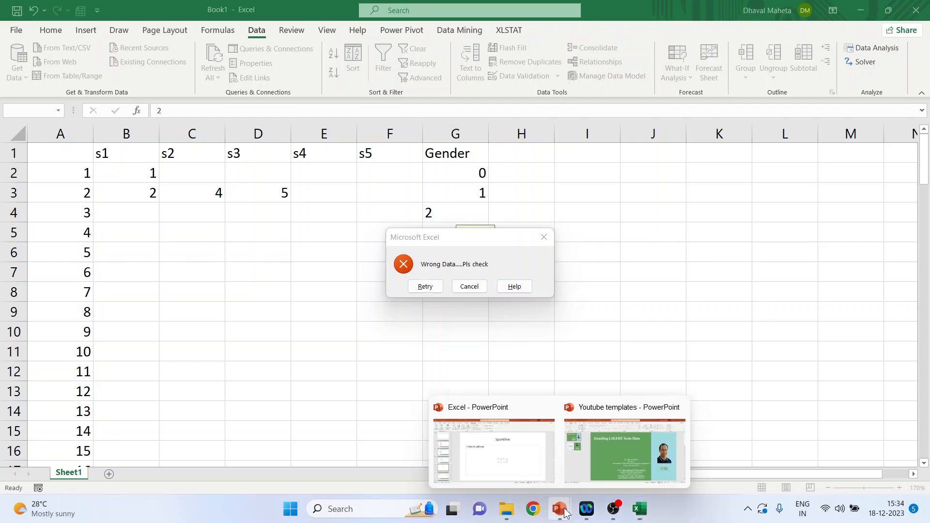
left_click(609, 458)
left_click(74, 211)
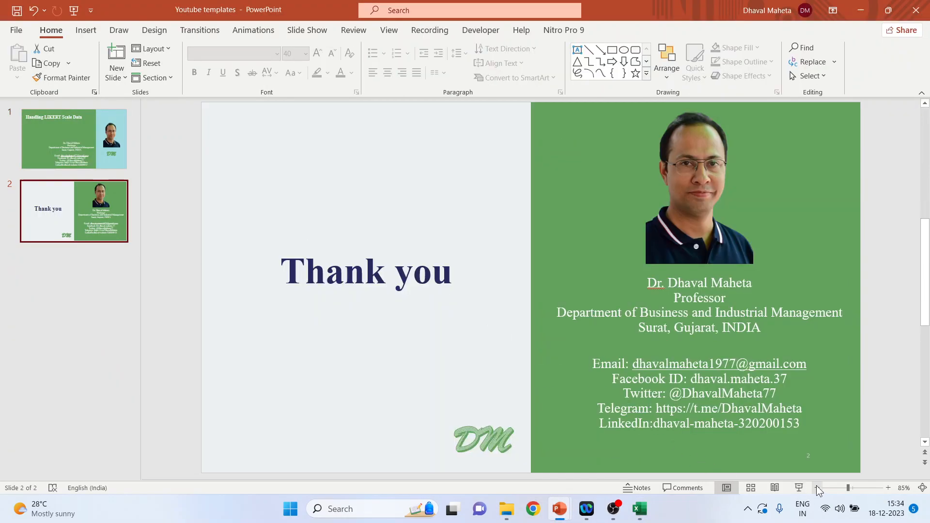
left_click(801, 488)
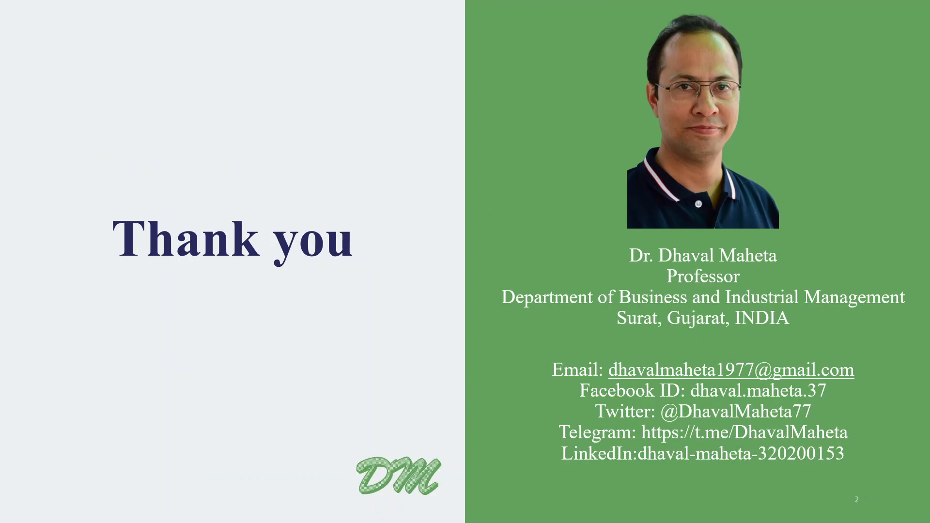